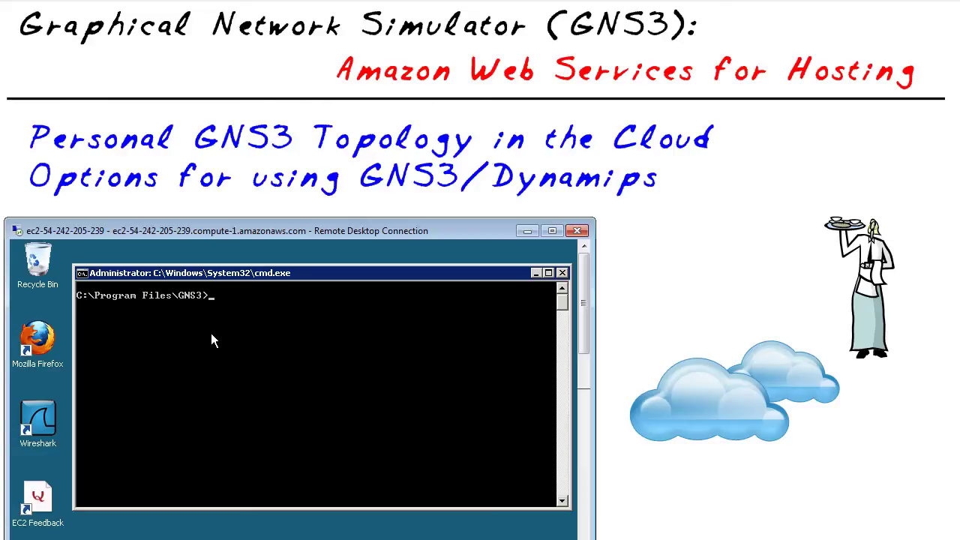
Start Dynamips on the remote server as a hypervisor on port 7200 with dynamips.exe -H 7200
type("dynamips.exe -H 7200")
key("Return")
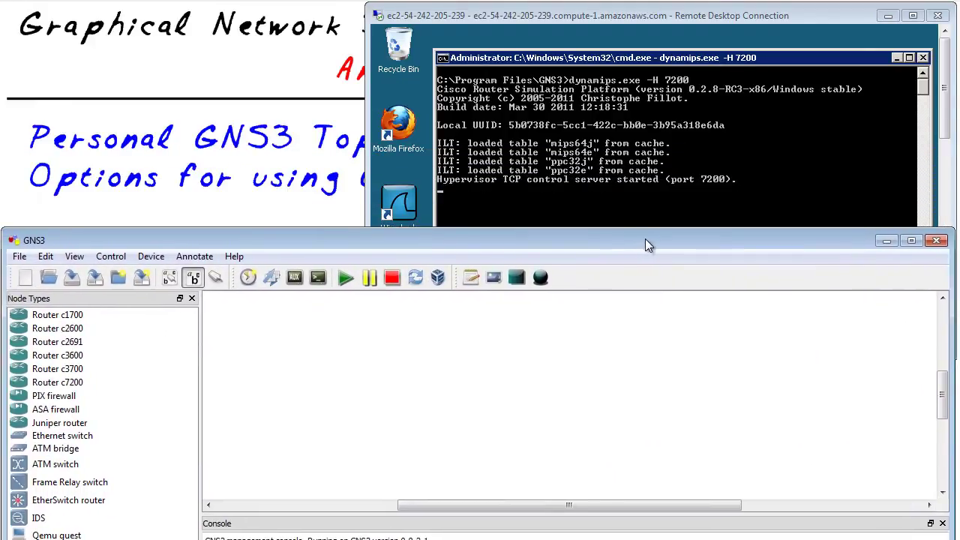
left_click(46, 256)
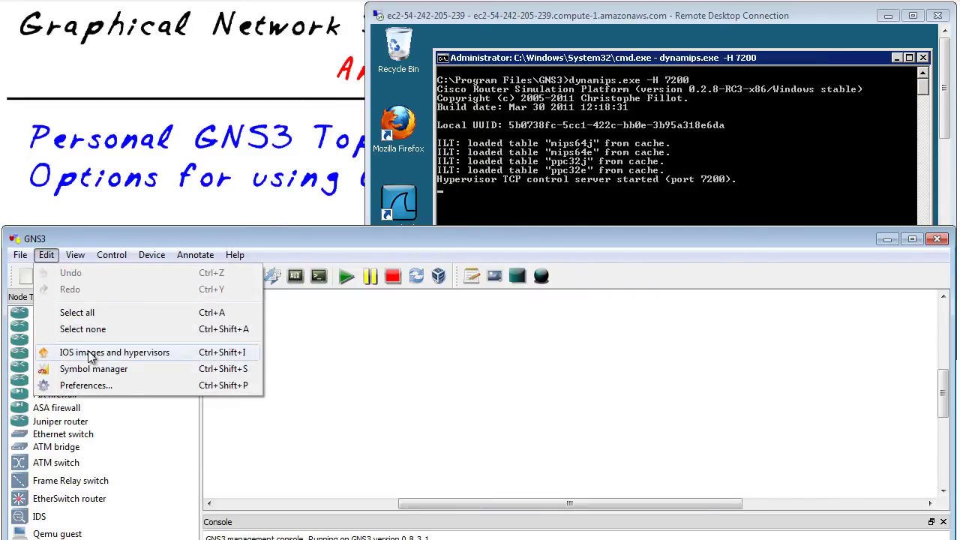
left_click(90, 353)
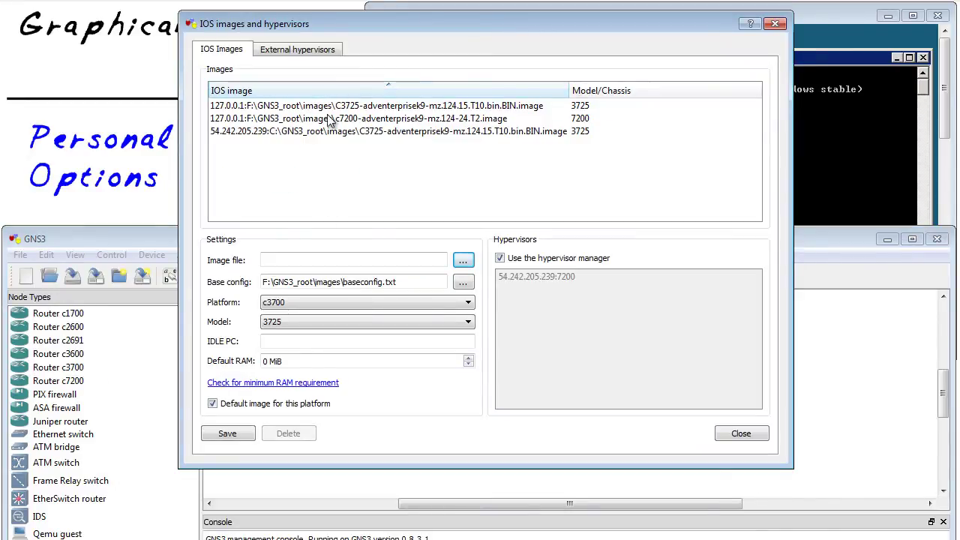
left_click(248, 141)
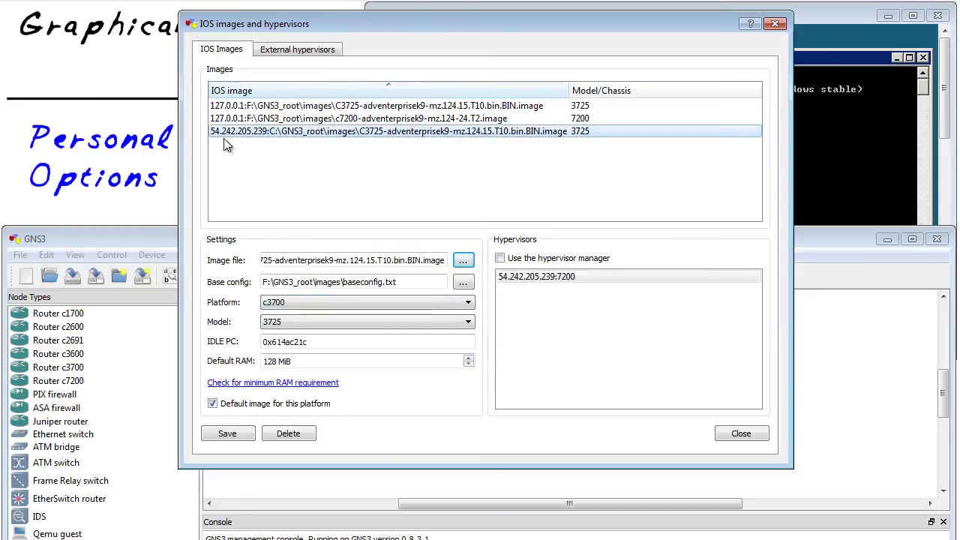
left_click_drag(280, 23, 287, 127)
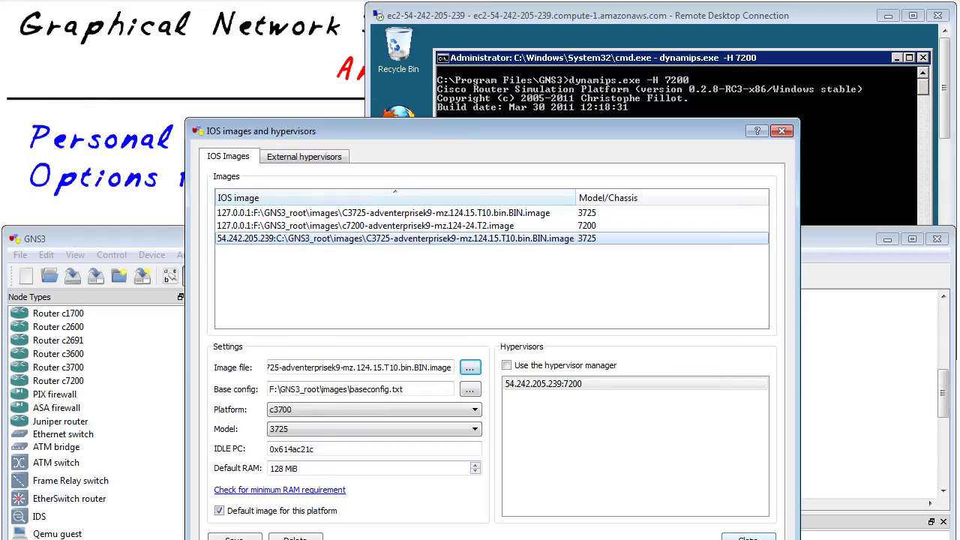
left_click(748, 538)
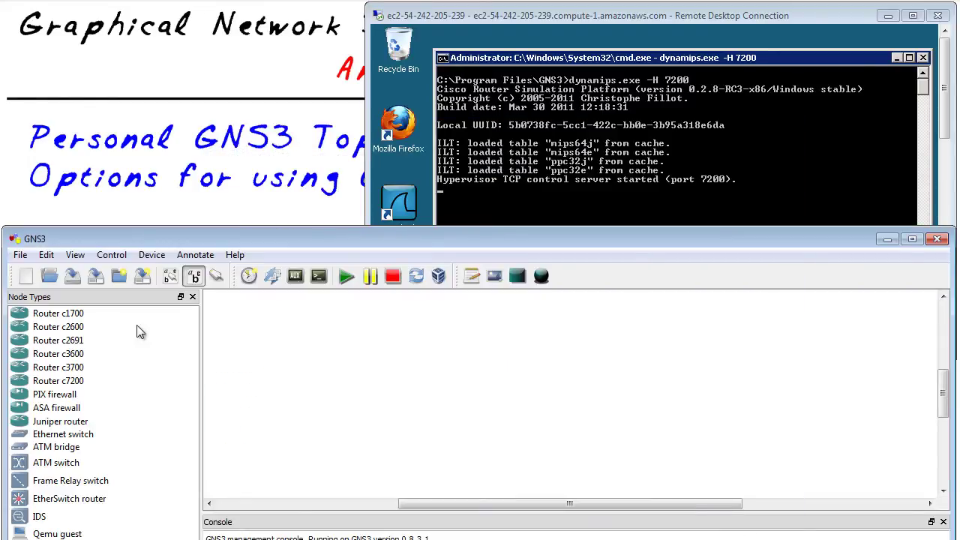
Place two c3700 routers, R1 and R2, and join them with a FastEthernet link
left_click_drag(71, 367, 339, 366)
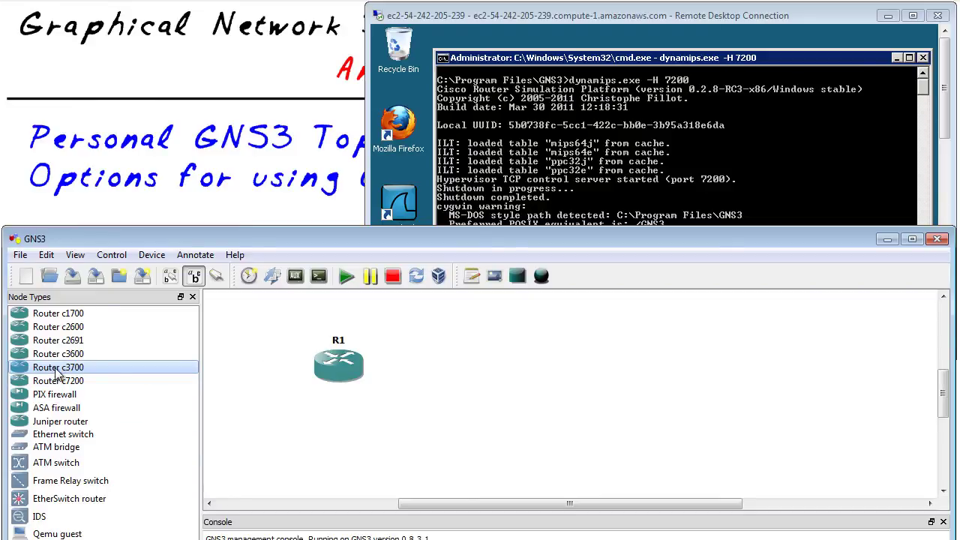
left_click_drag(75, 367, 473, 365)
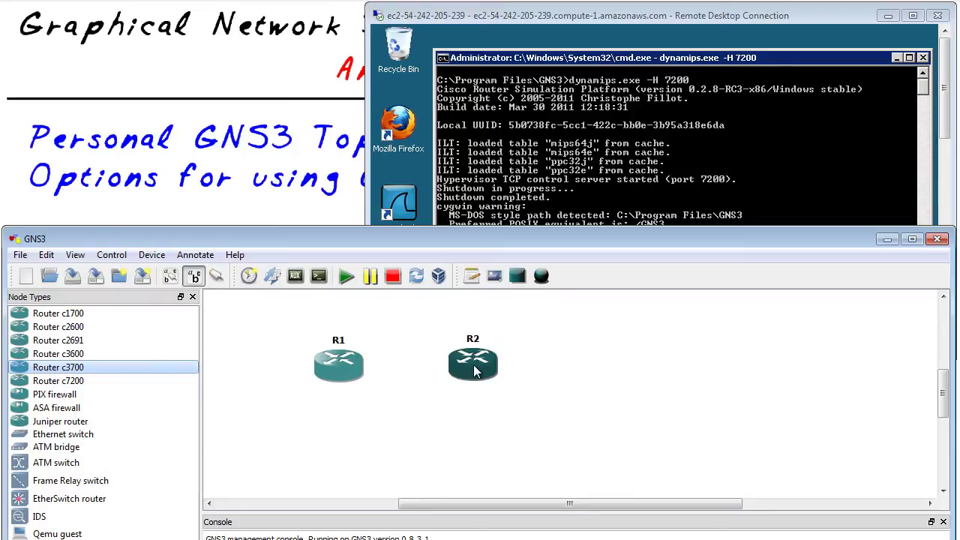
left_click(216, 276)
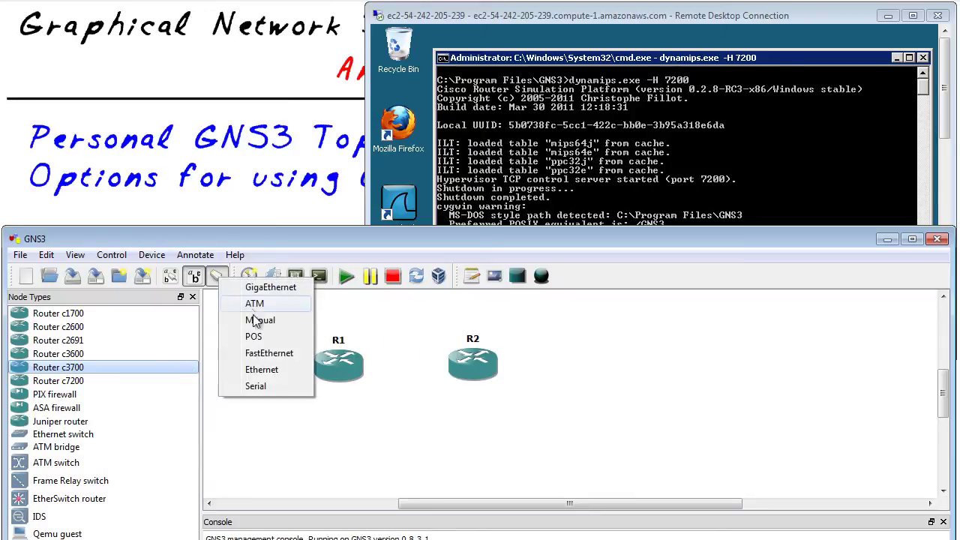
left_click(267, 352)
left_click(341, 366)
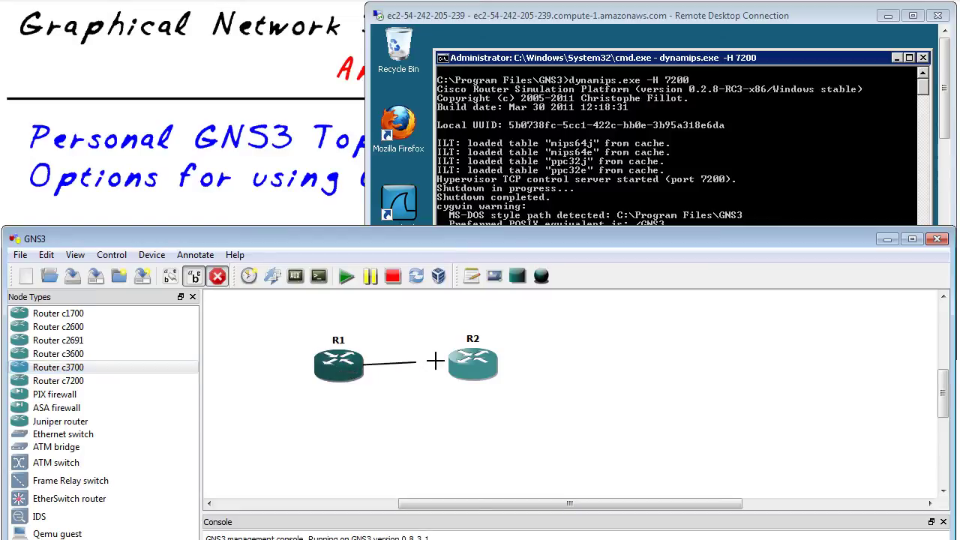
left_click(460, 363)
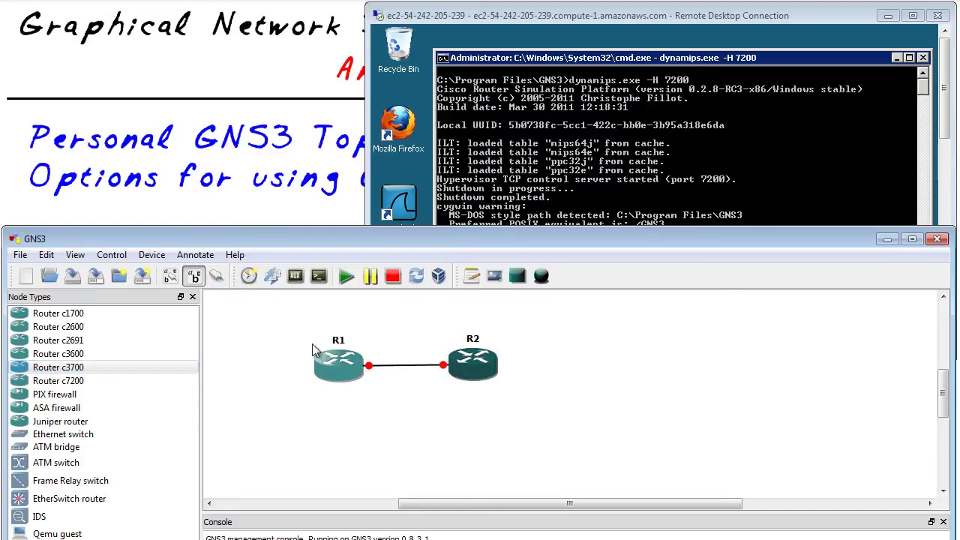
Start router R1 on the remote hypervisor and open its console on port 2001
right_click(338, 380)
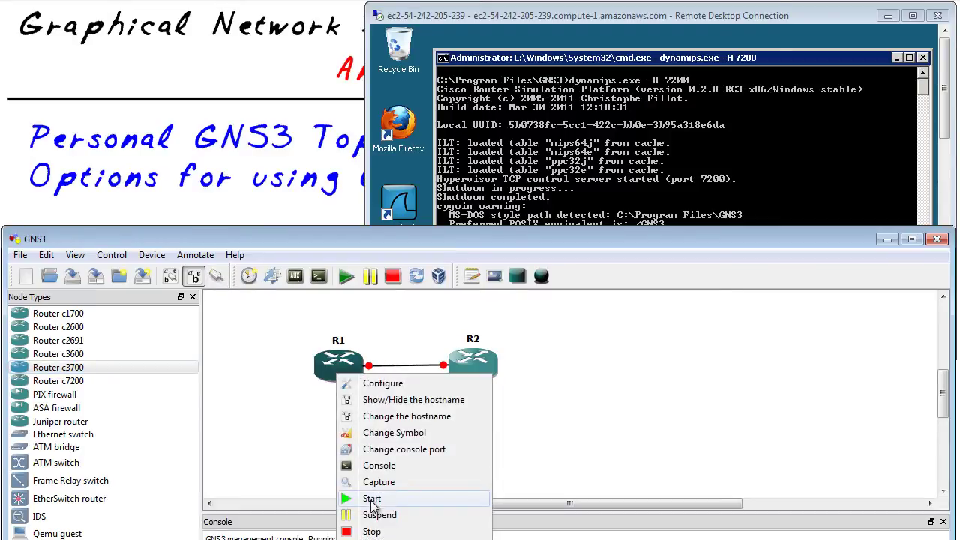
left_click(373, 500)
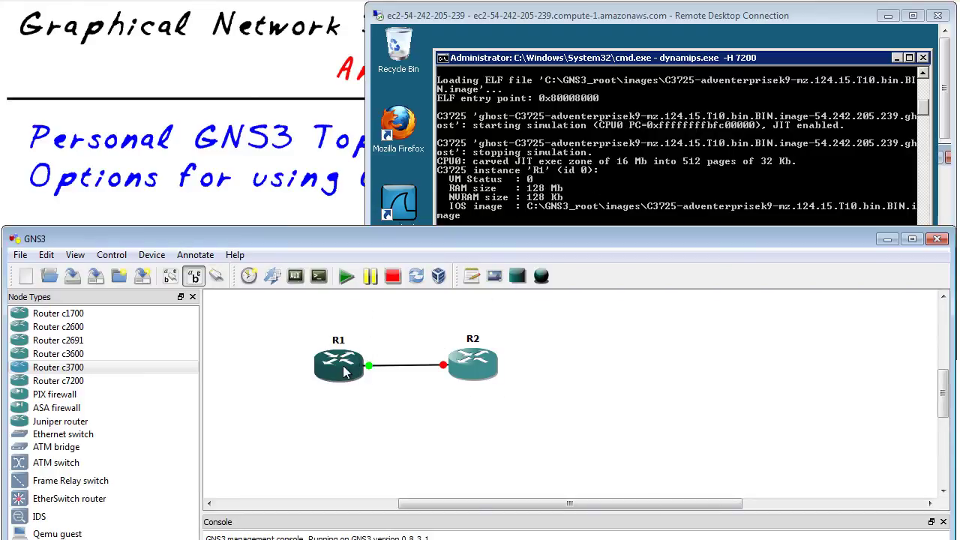
mouse_move(345, 372)
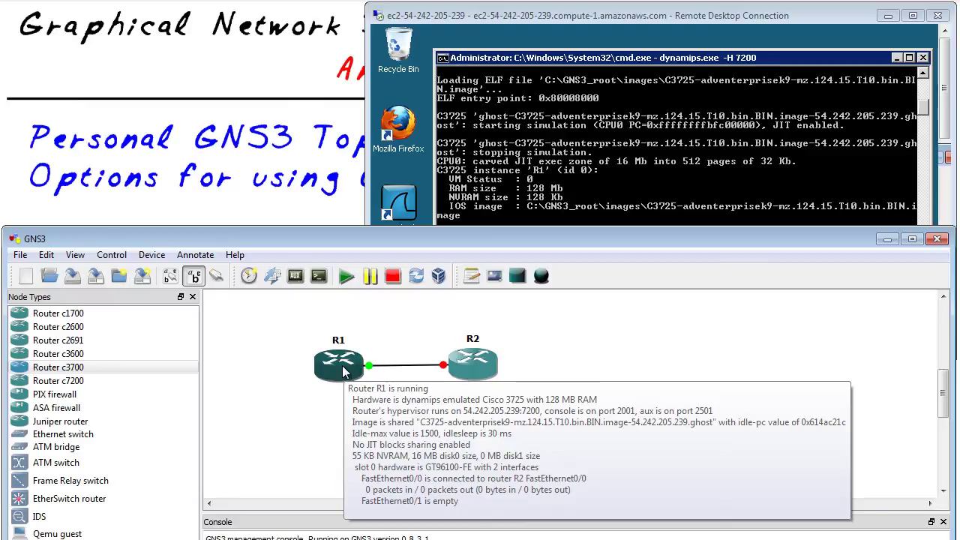
right_click(344, 372)
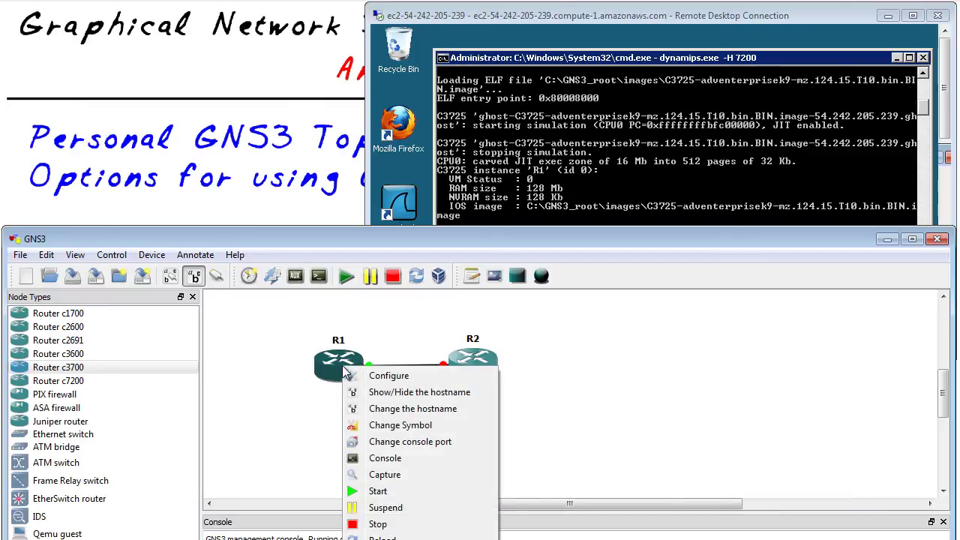
left_click(385, 459)
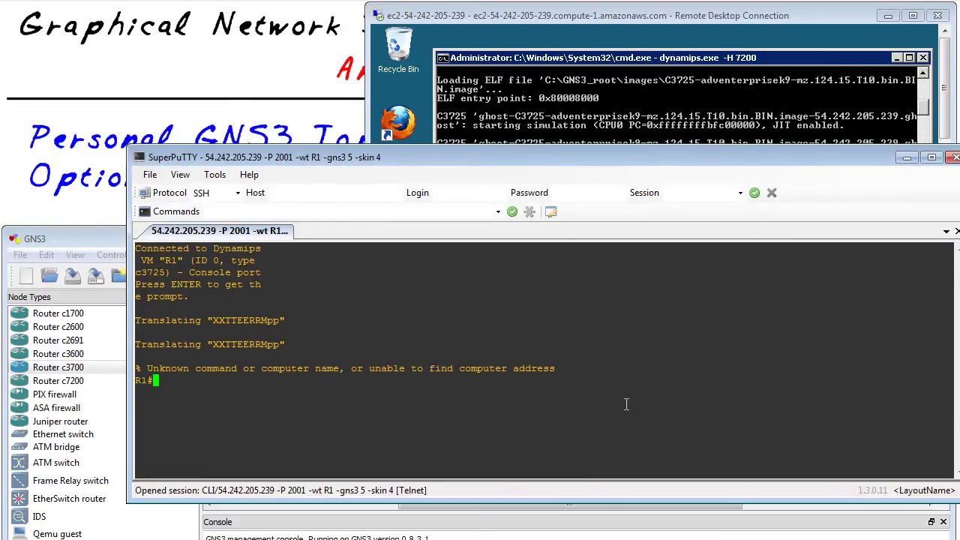
Check R1's interface status with show ip int brief
key("Return")
key("Return")
type("sh")
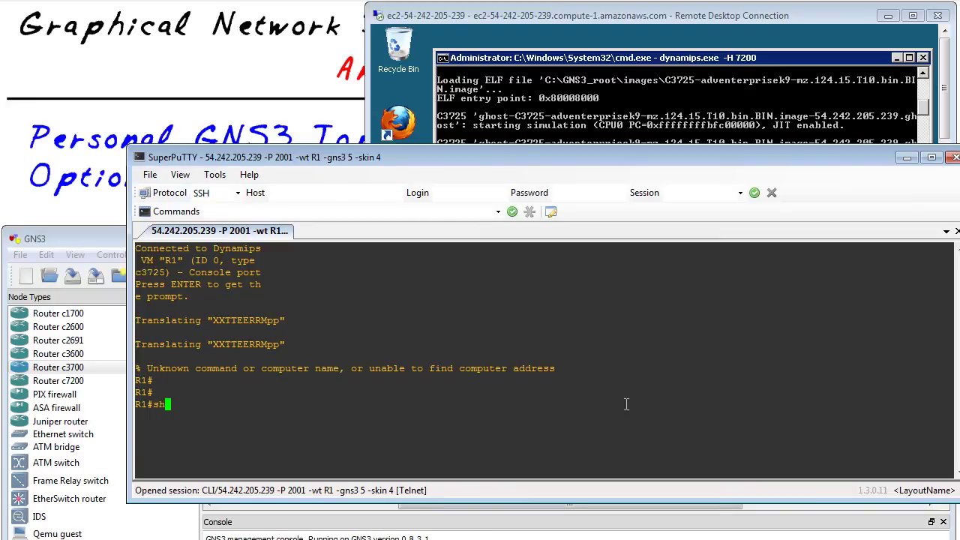
type("ow ip int brief")
key("Return")
Bring up R1's FastEthernet0/0 with address 10.0.0.1 255.255.255.0, then minimize the console
key("Return")
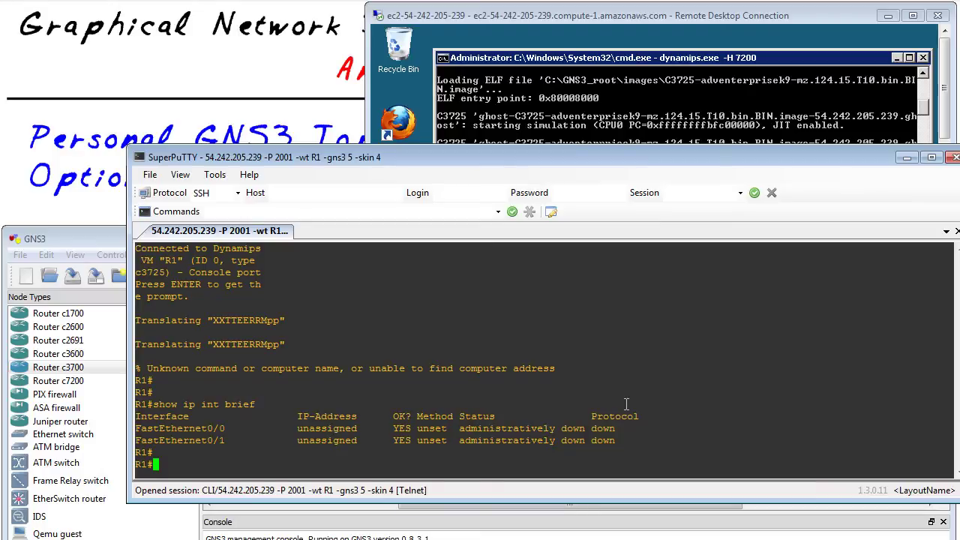
type("conf t")
key("Return")
type("int fa 0/0")
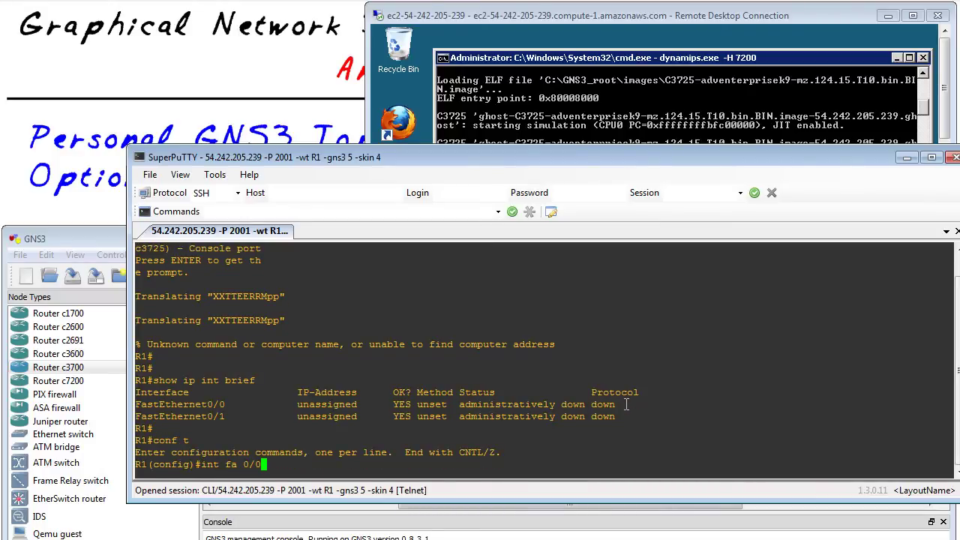
key("Return")
type("no shu")
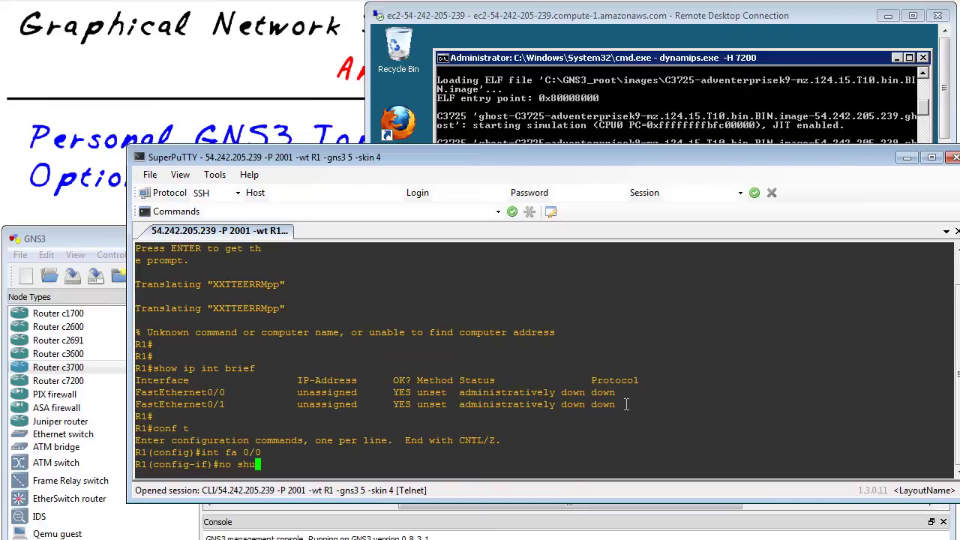
key("Tab")
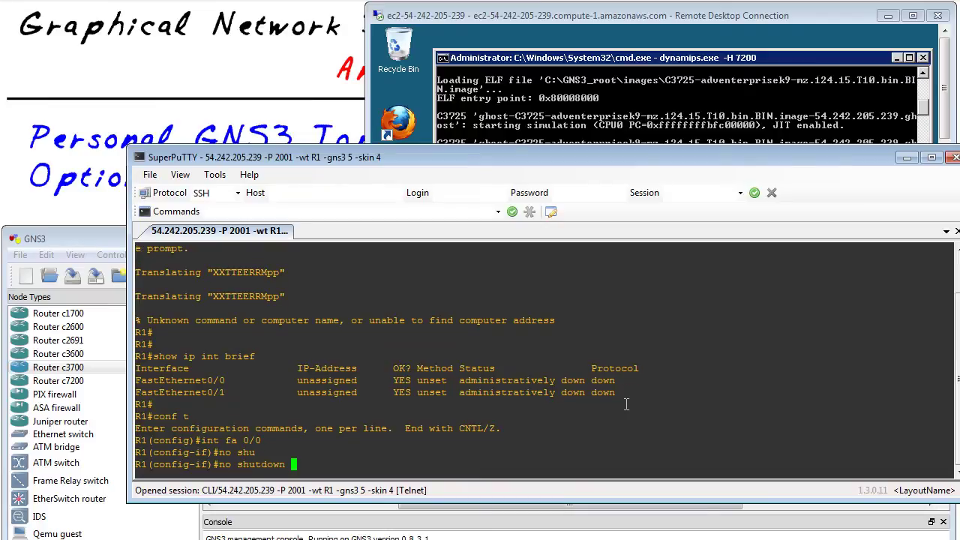
key("Return")
type("ip add")
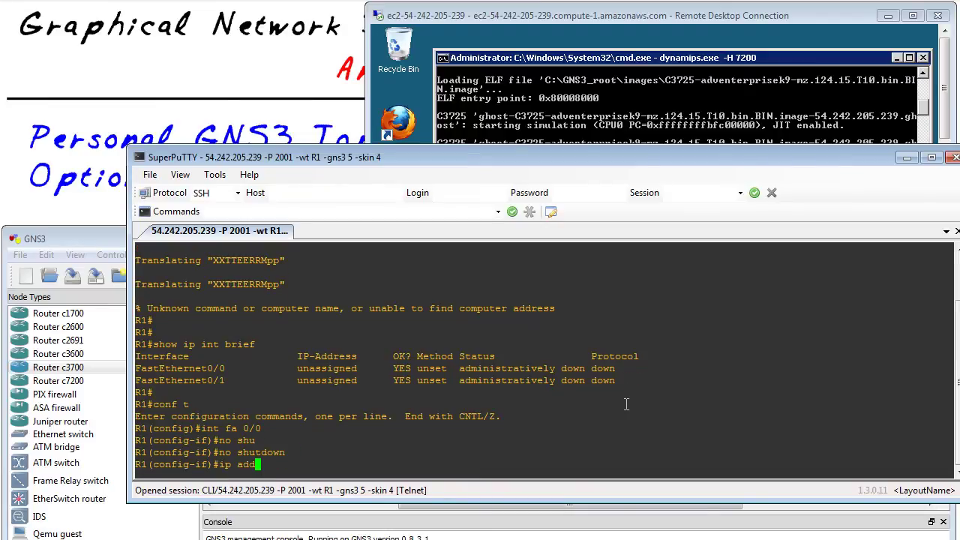
type(" 10.0.0.1")
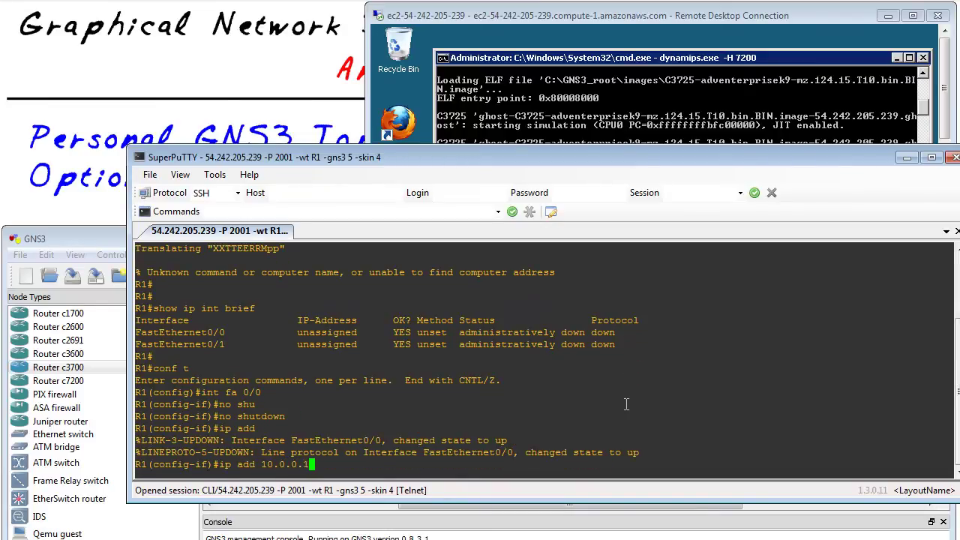
type(" 255.255.255.0")
key("Return")
type("end")
key("Return")
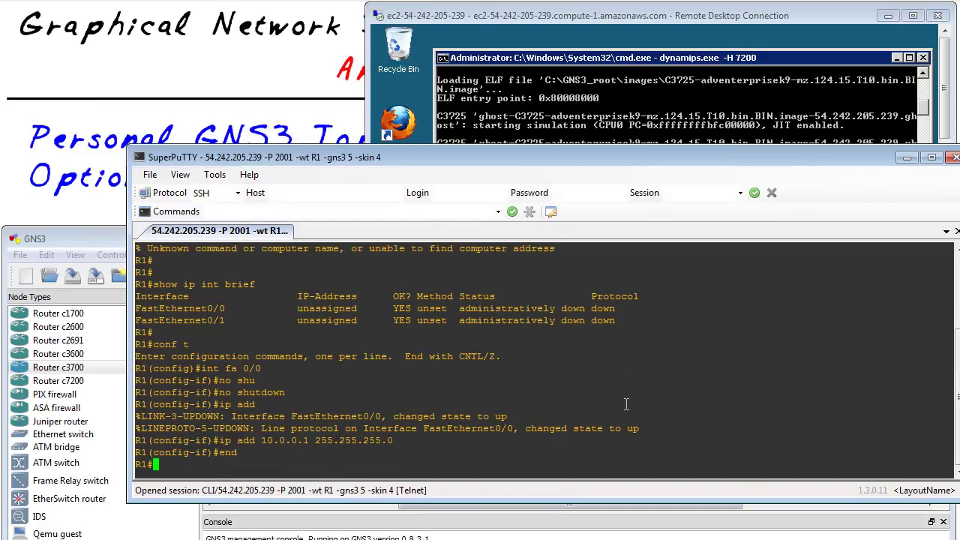
left_click(907, 159)
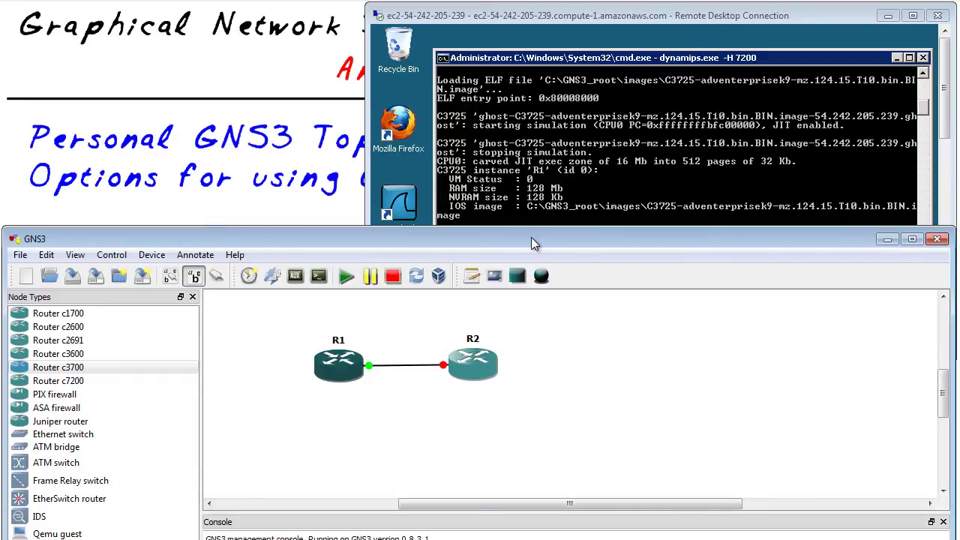
Start router R2 on the remote hypervisor and open its console on port 2002
left_click_drag(532, 238, 521, 312)
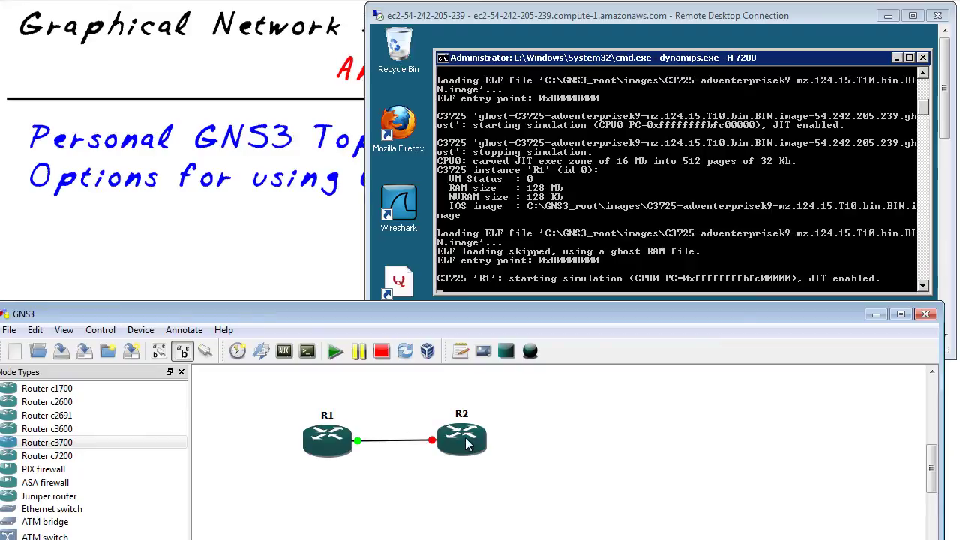
right_click(466, 444)
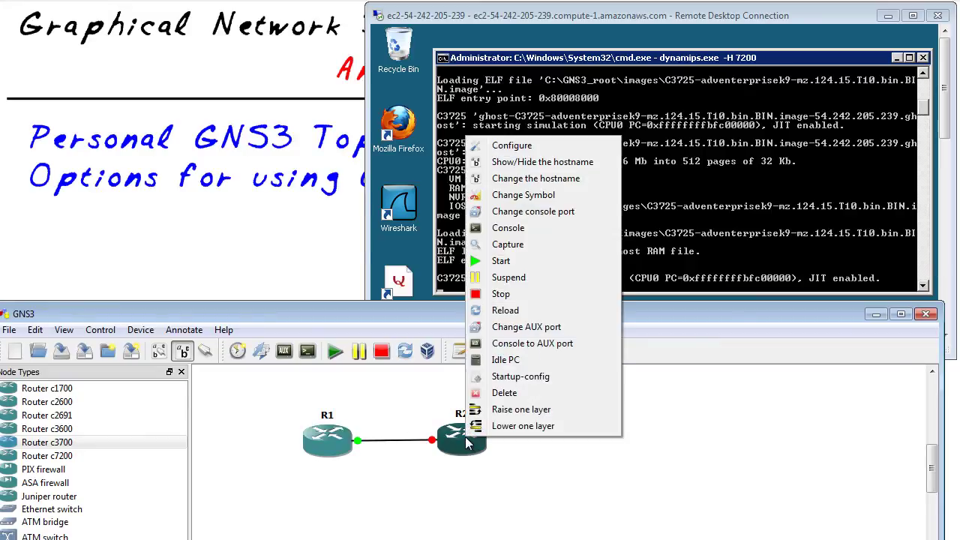
left_click(512, 262)
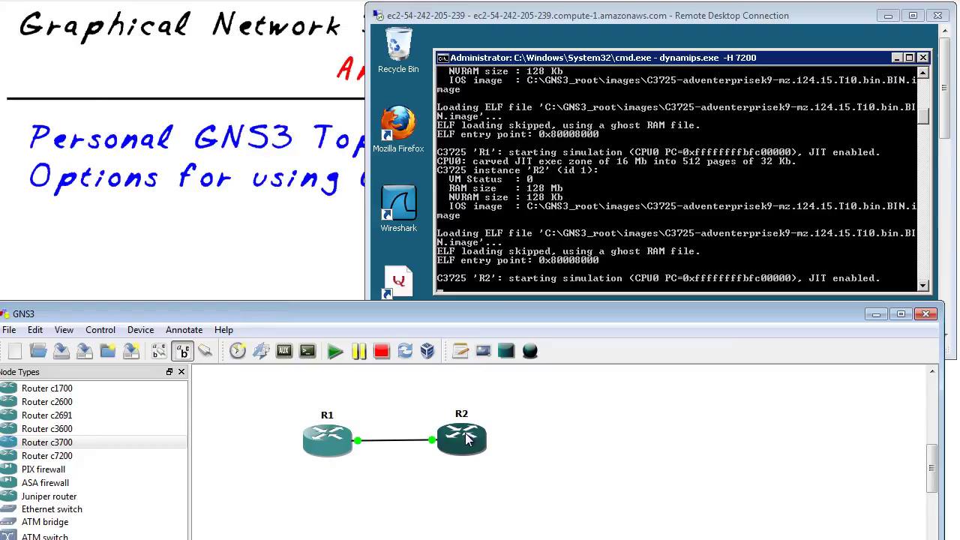
mouse_move(462, 443)
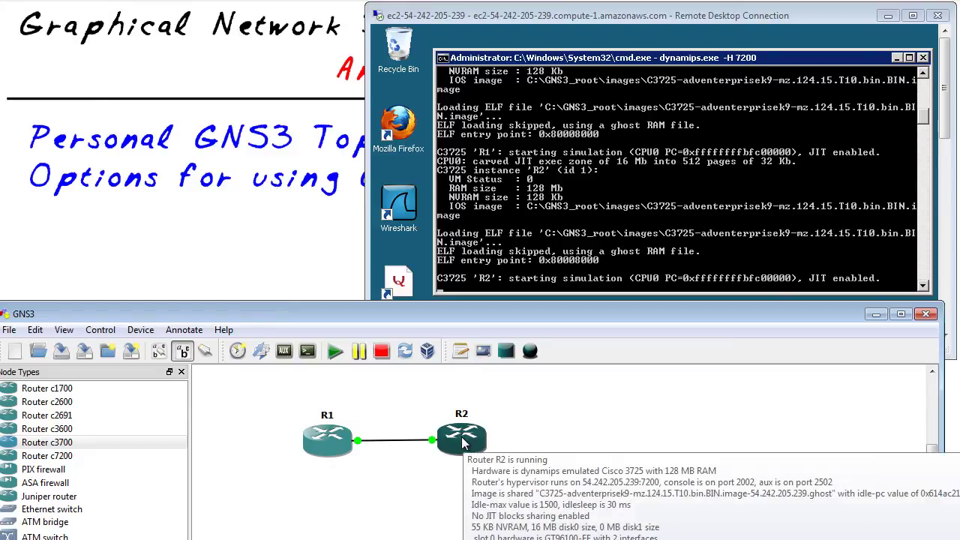
right_click(462, 443)
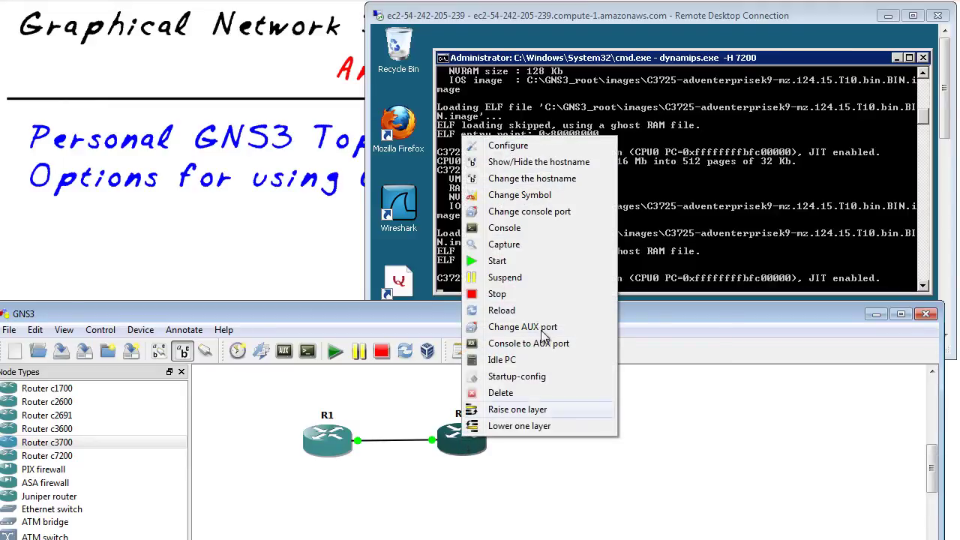
left_click(503, 231)
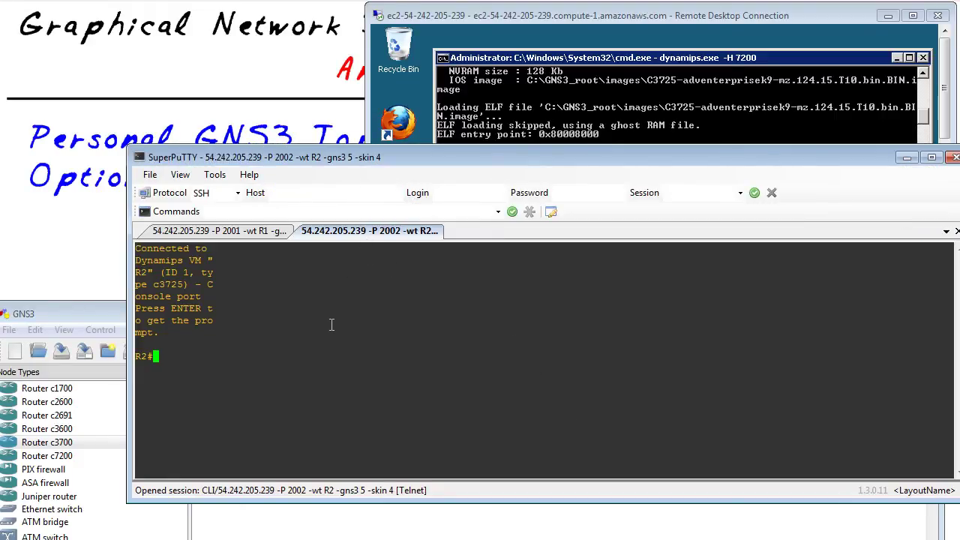
Enter configuration mode on R2 and bring interface FastEthernet0/0 up with no shut
key("Return")
key("Return")
key("Return")
key("Return")
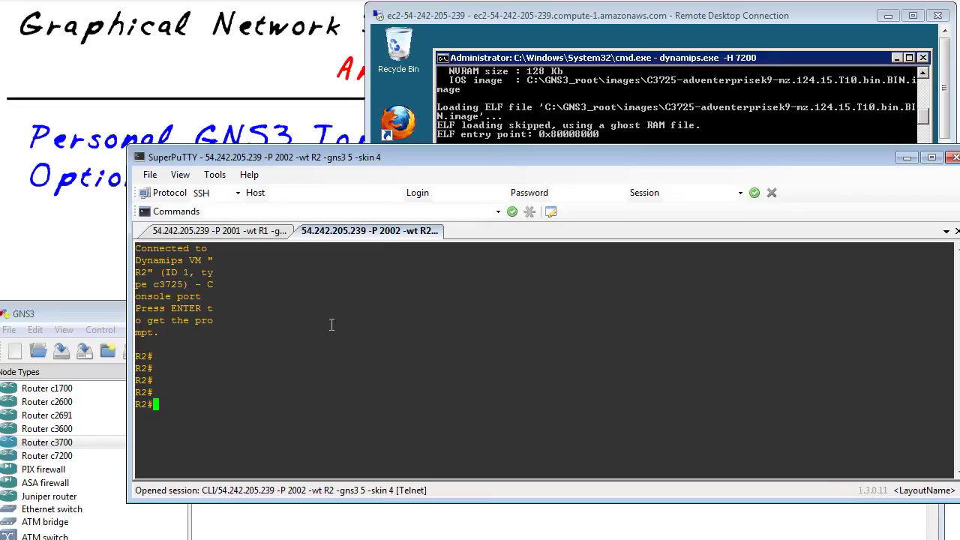
type("conf t")
key("Return")
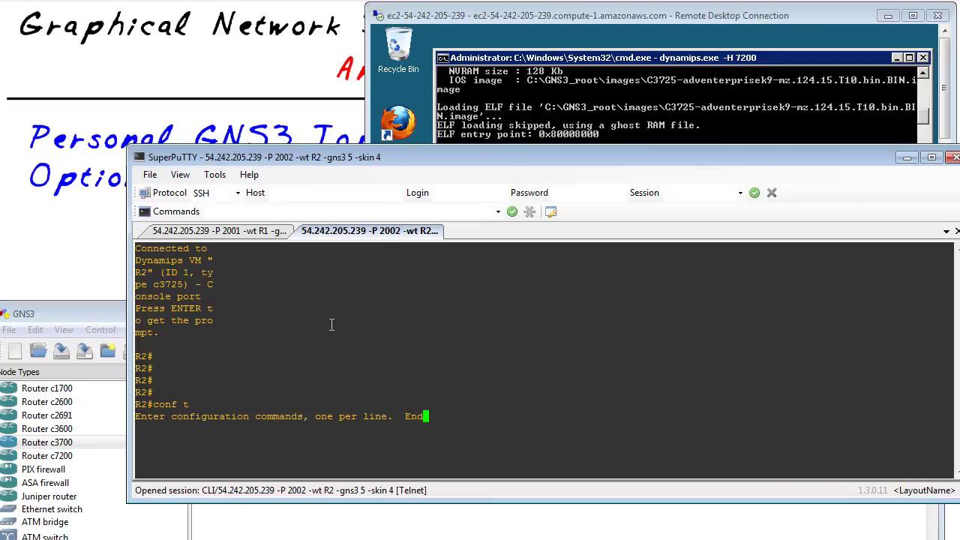
type("int fa 0/0")
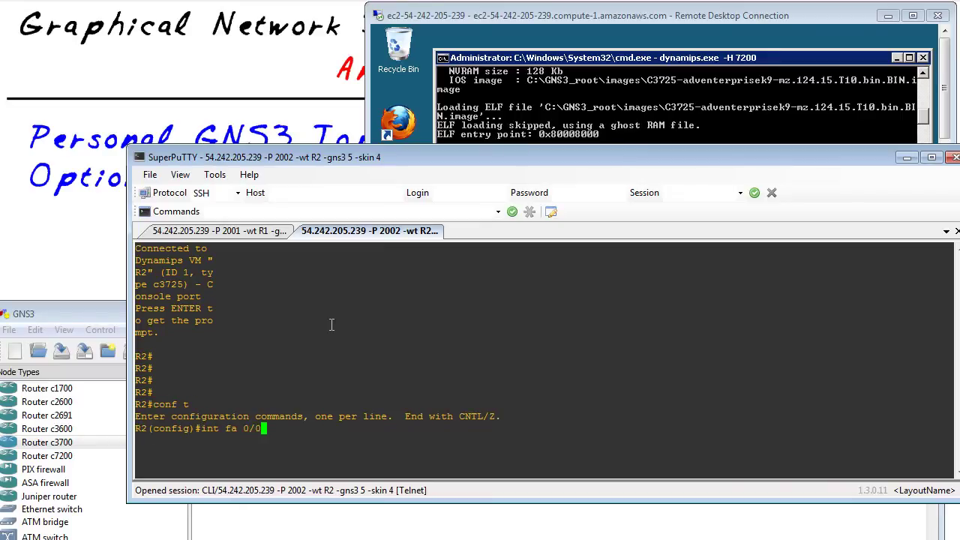
key("Return")
type("no shut")
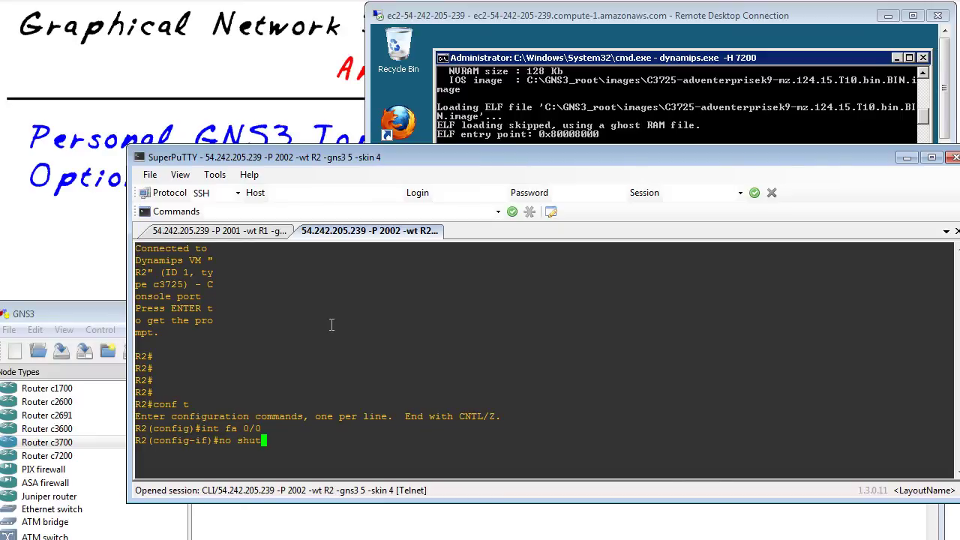
key("Return")
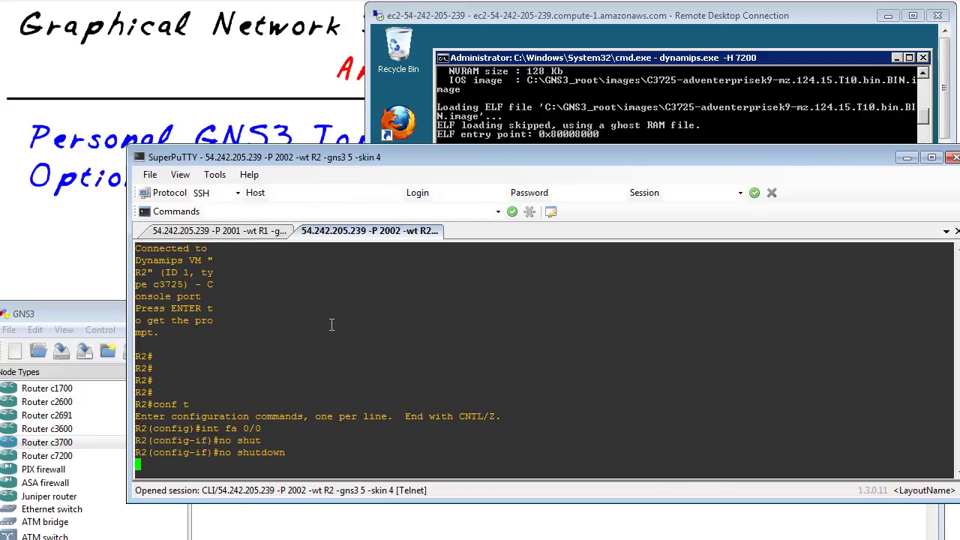
Assign R2's FastEthernet0/0 the address 10.0.0.2 255.255.255.0, exit config mode and return to GNS3
type("ip addd")
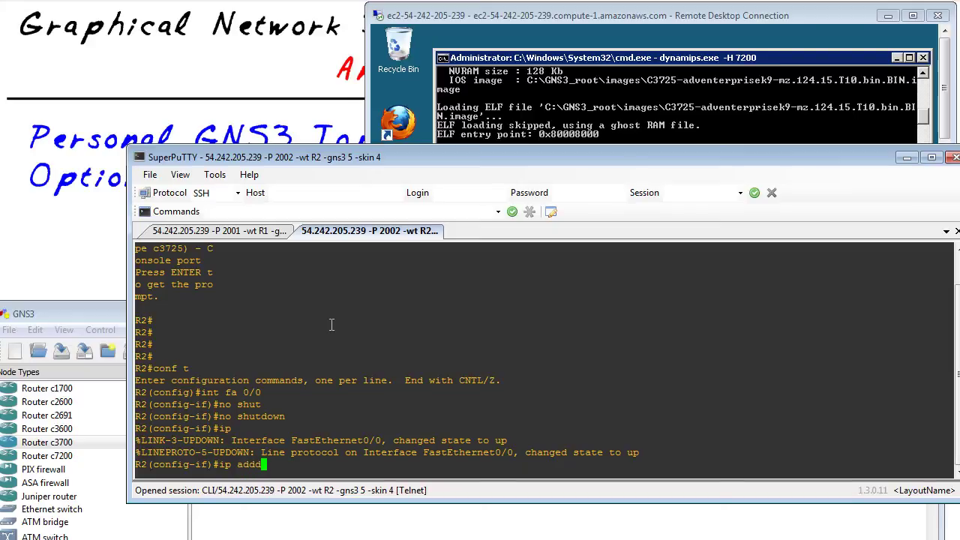
key("BackSpace")
key("BackSpace")
type("10.0.0.2 255.255")
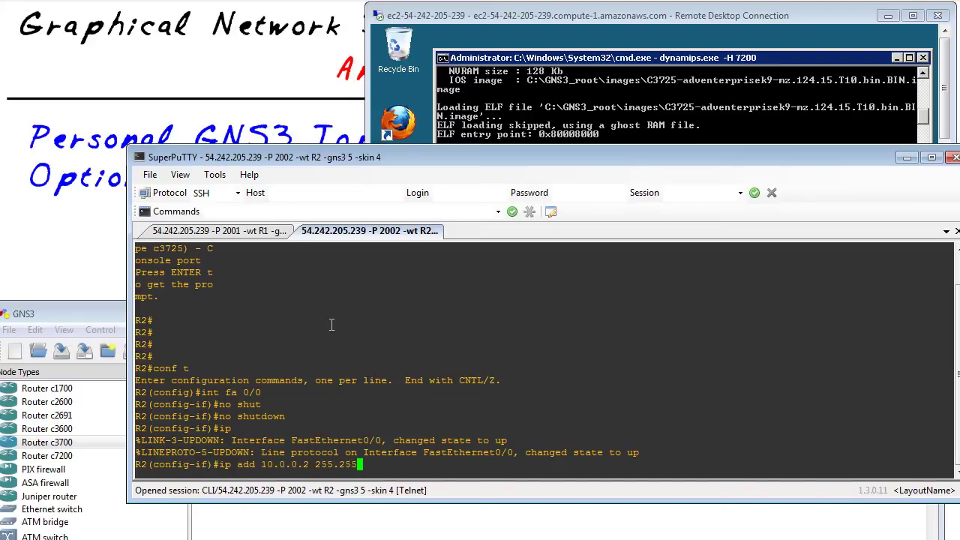
type(".255.0")
key("Return")
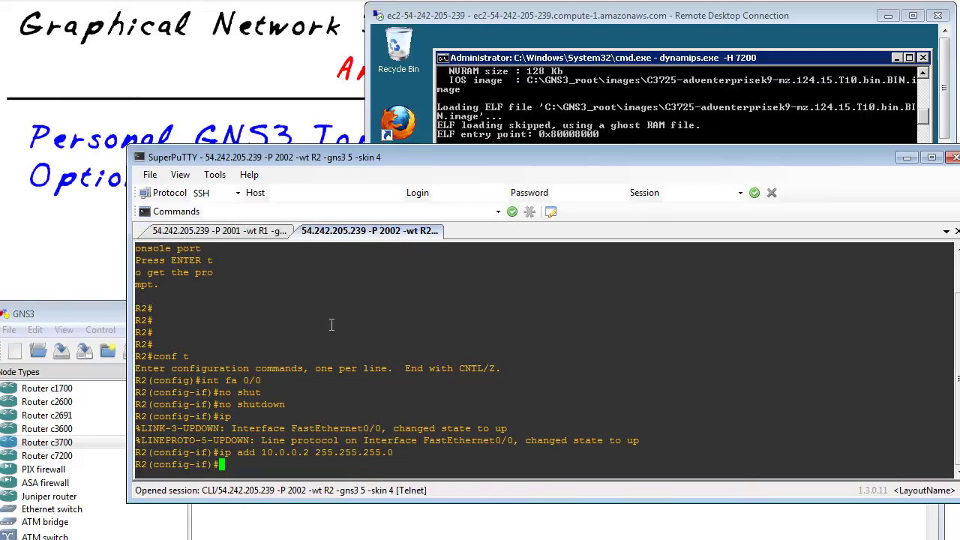
type("end")
key("Return")
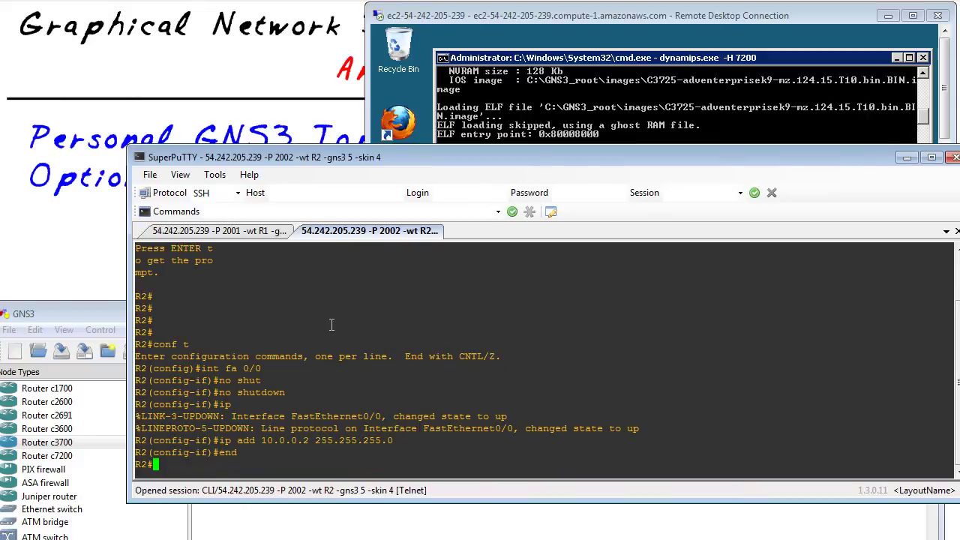
key("Return")
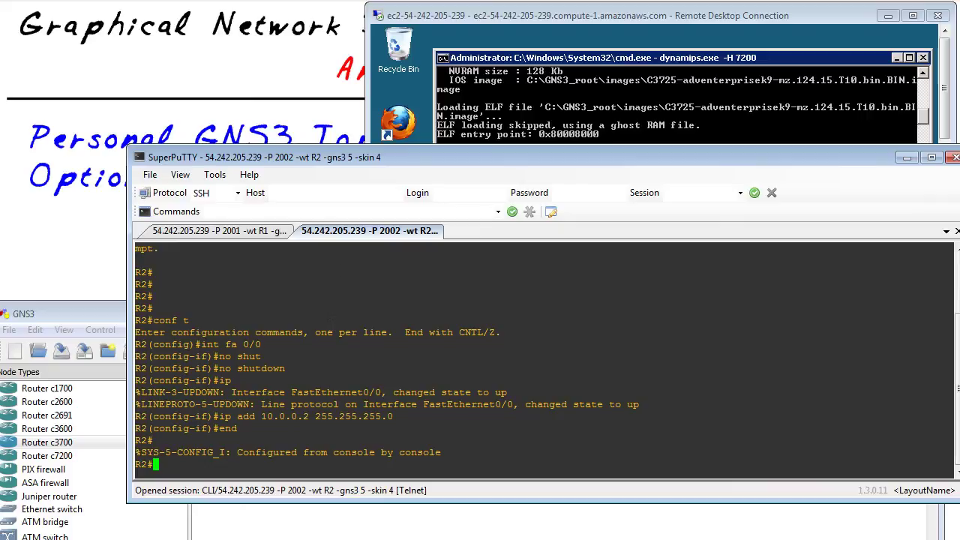
key("alt+Tab")
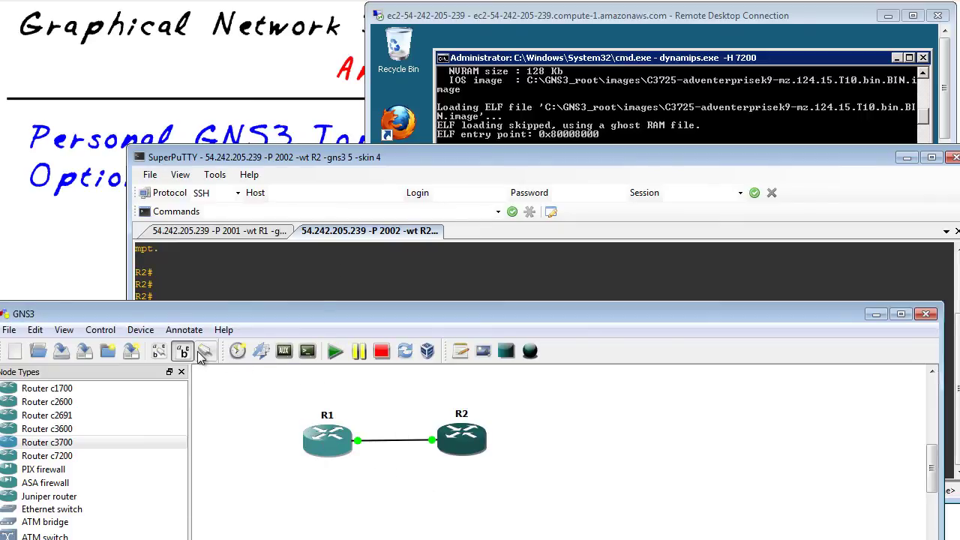
Show the f0/0 interface labels on the R1–R2 link and reposition R2's label
left_click(159, 353)
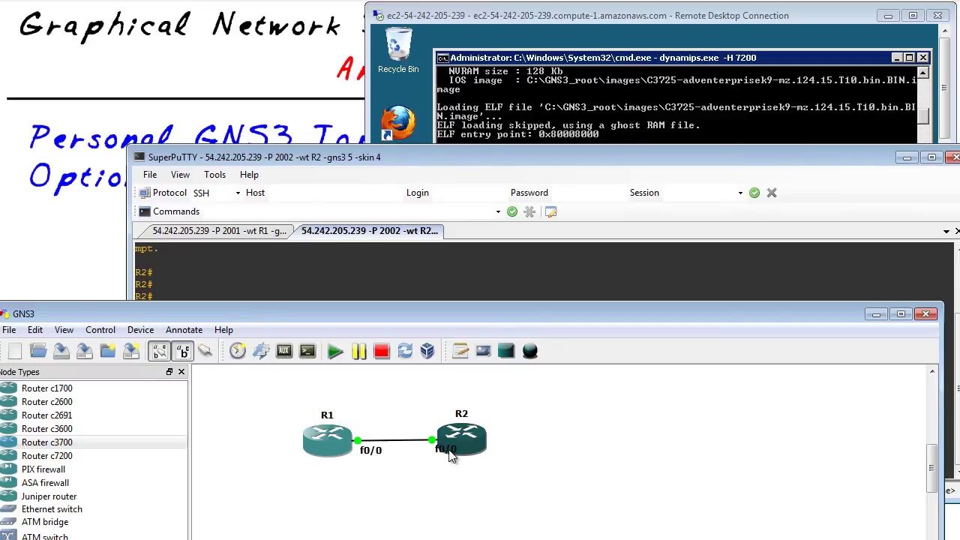
left_click_drag(447, 450, 426, 454)
left_click(450, 281)
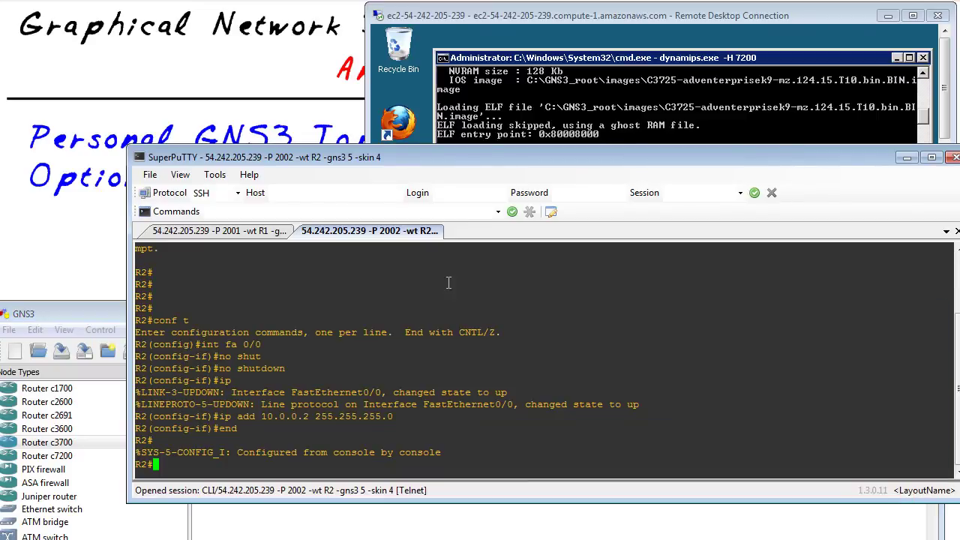
Ping R1 at 10.0.0.1 from R2 twice, the second run reaching 5/5
type("ping 10.0.0.1")
key("Return")
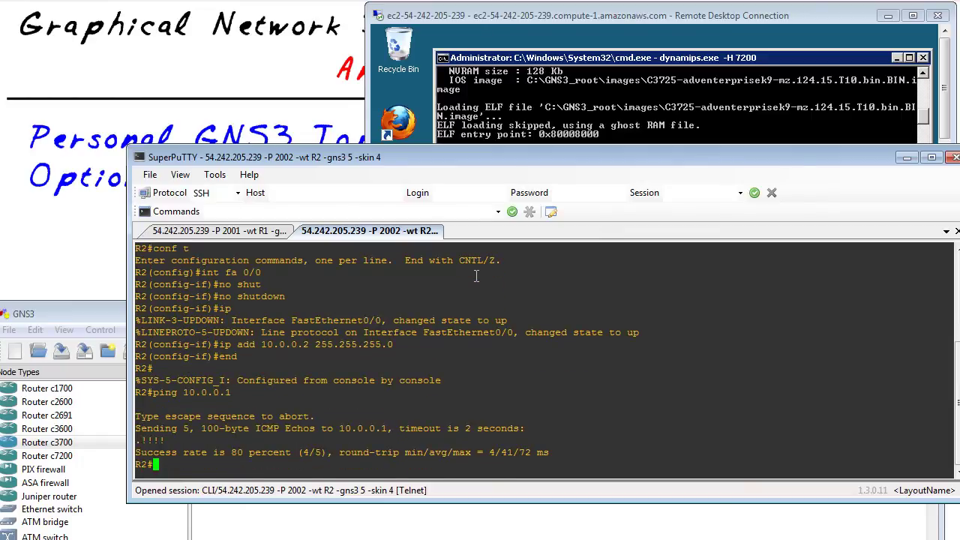
key("Return")
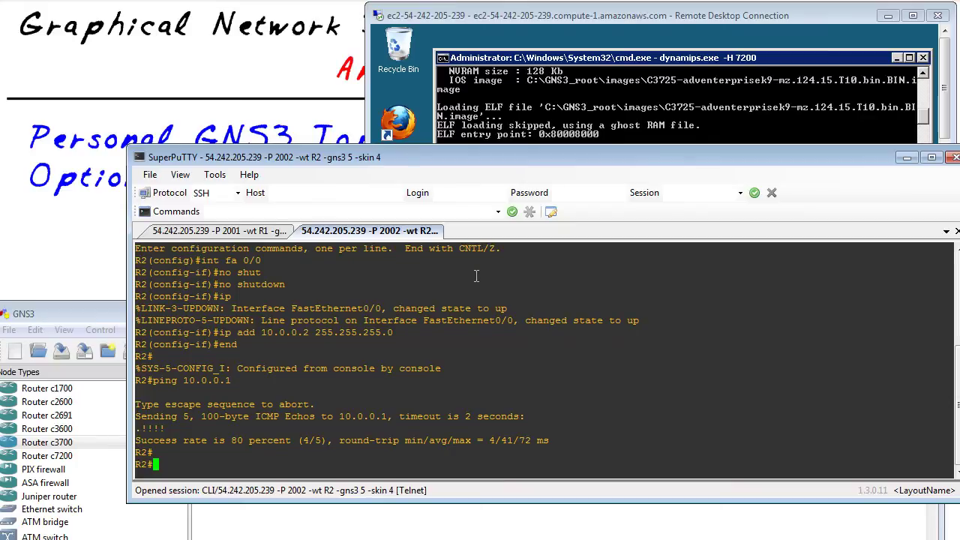
key("Up")
key("Return")
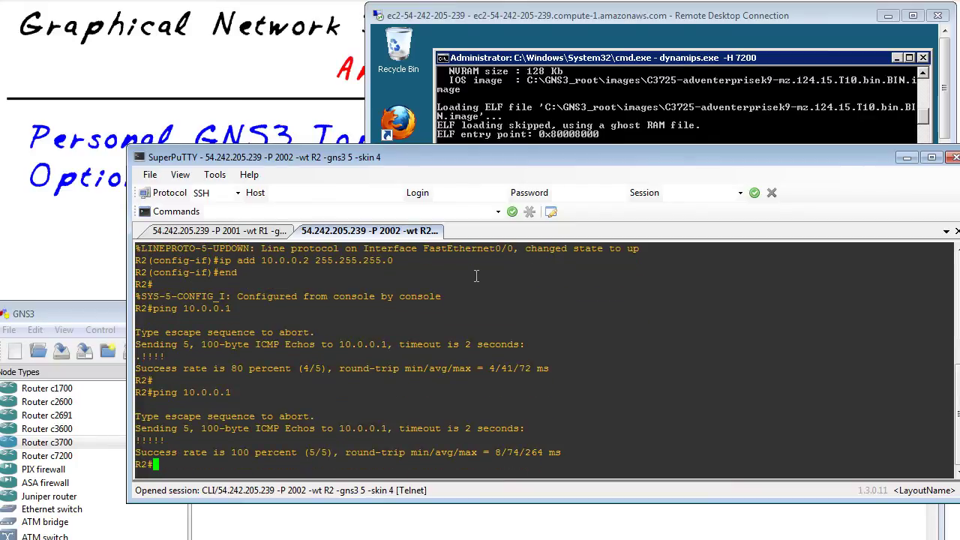